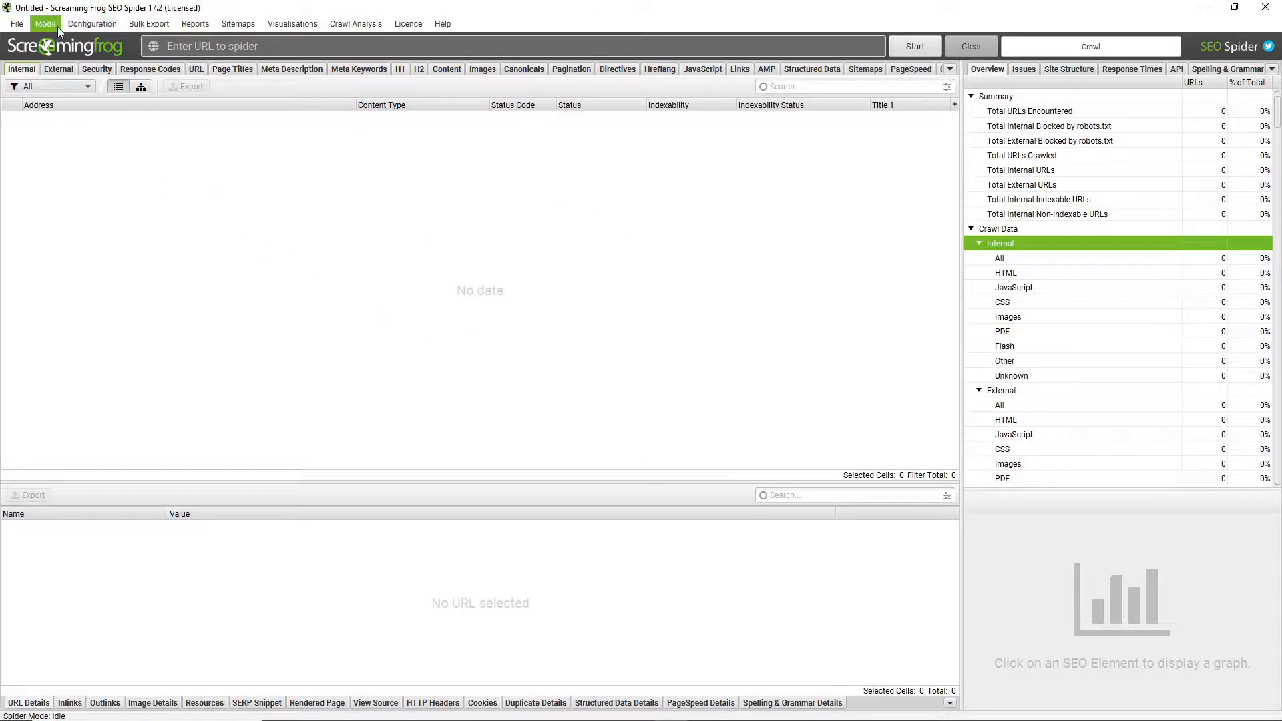
Add a custom search to the crawl configuration and name it 'Places to eat'
left_click(75, 22)
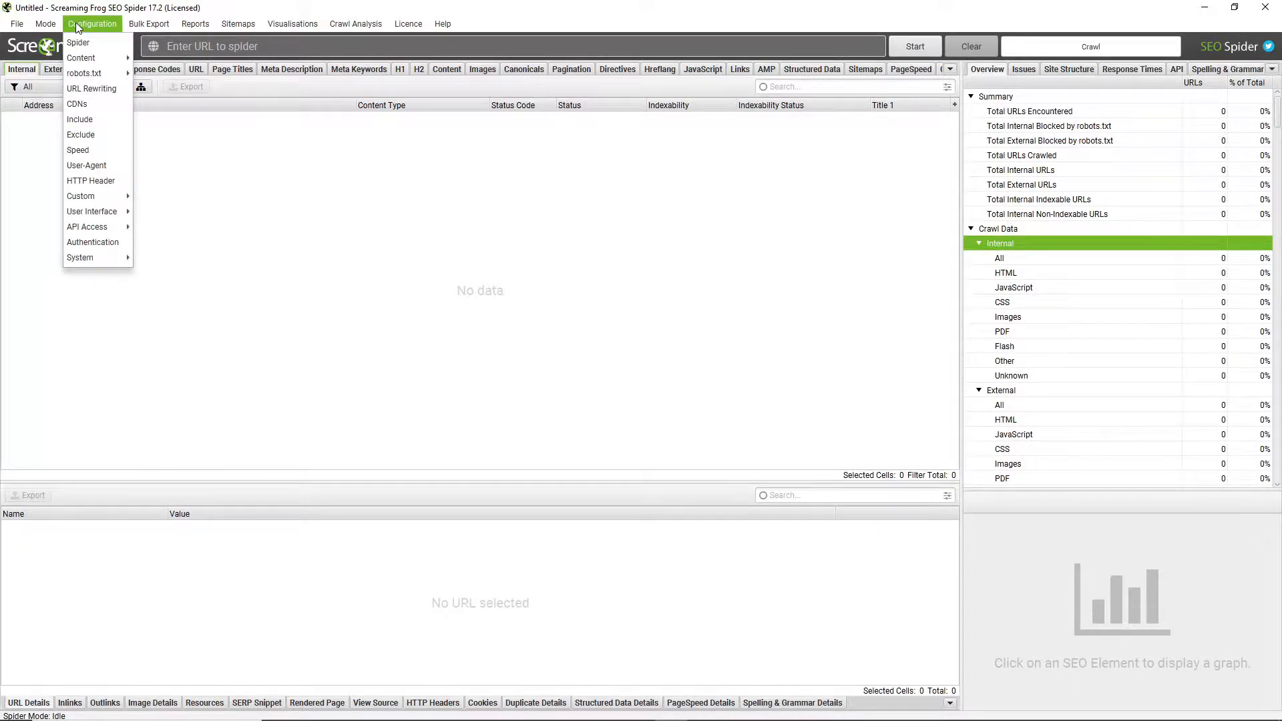
mouse_move(104, 201)
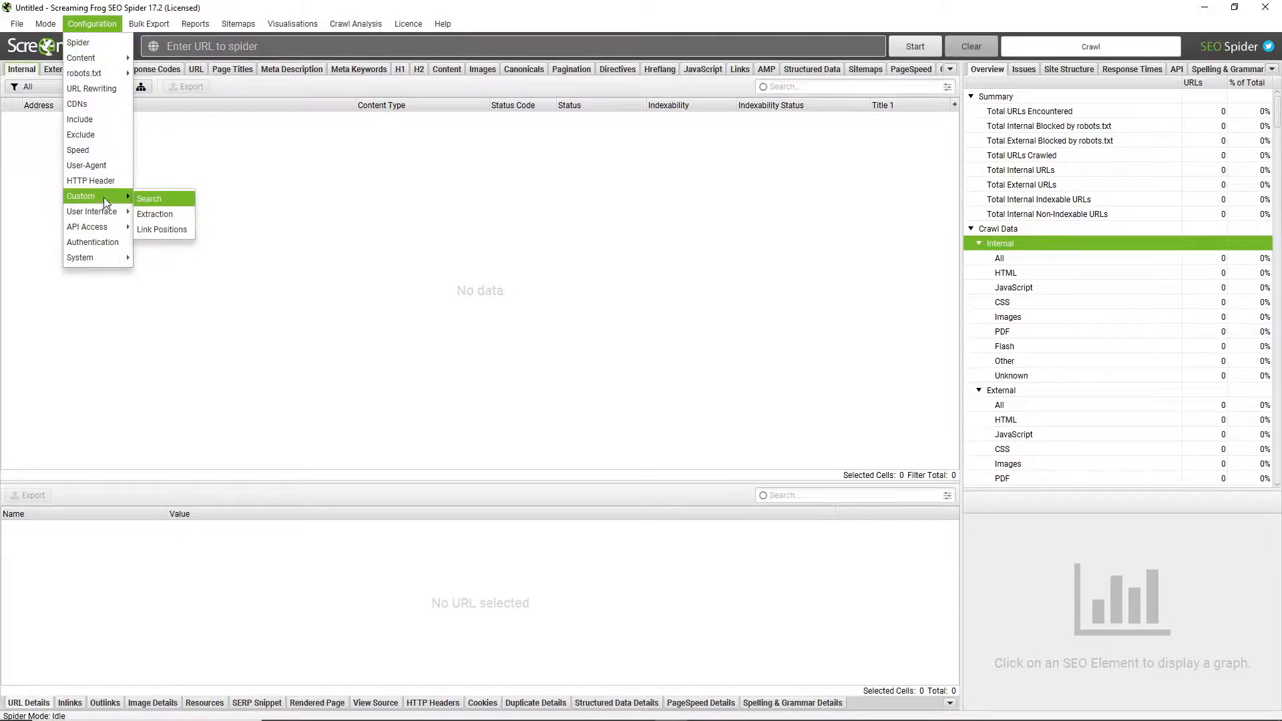
left_click(159, 199)
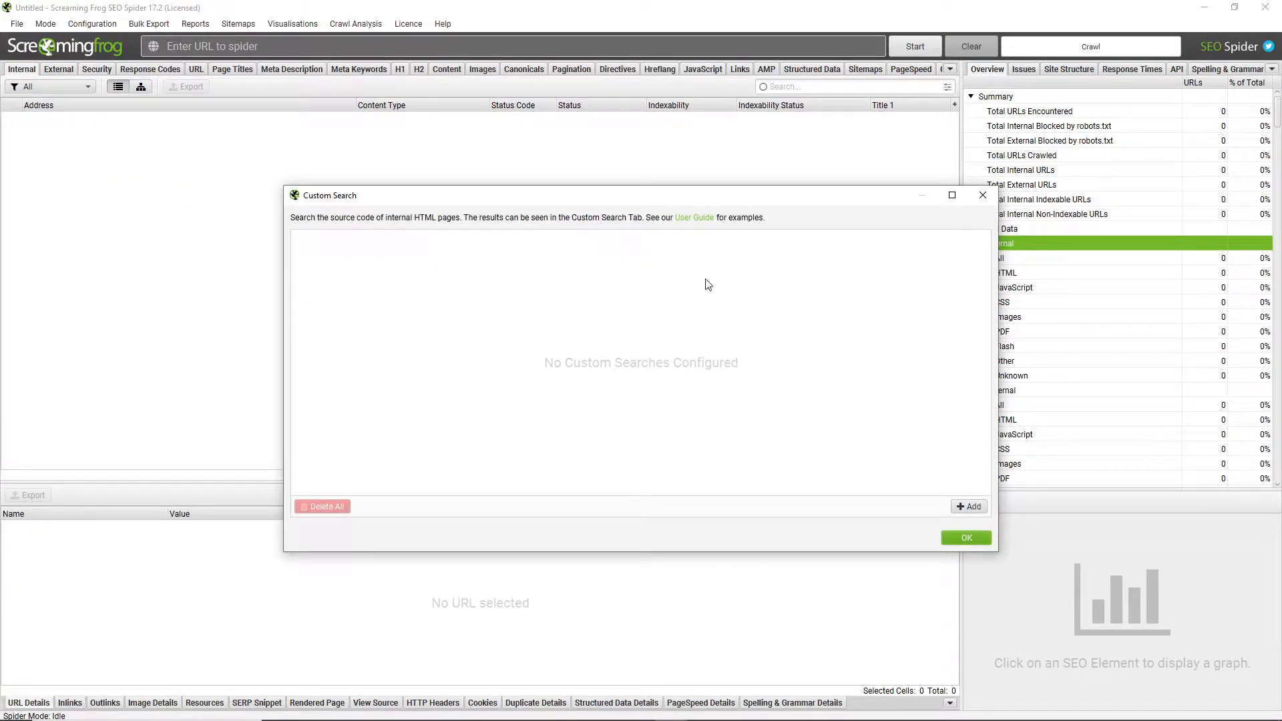
left_click(969, 507)
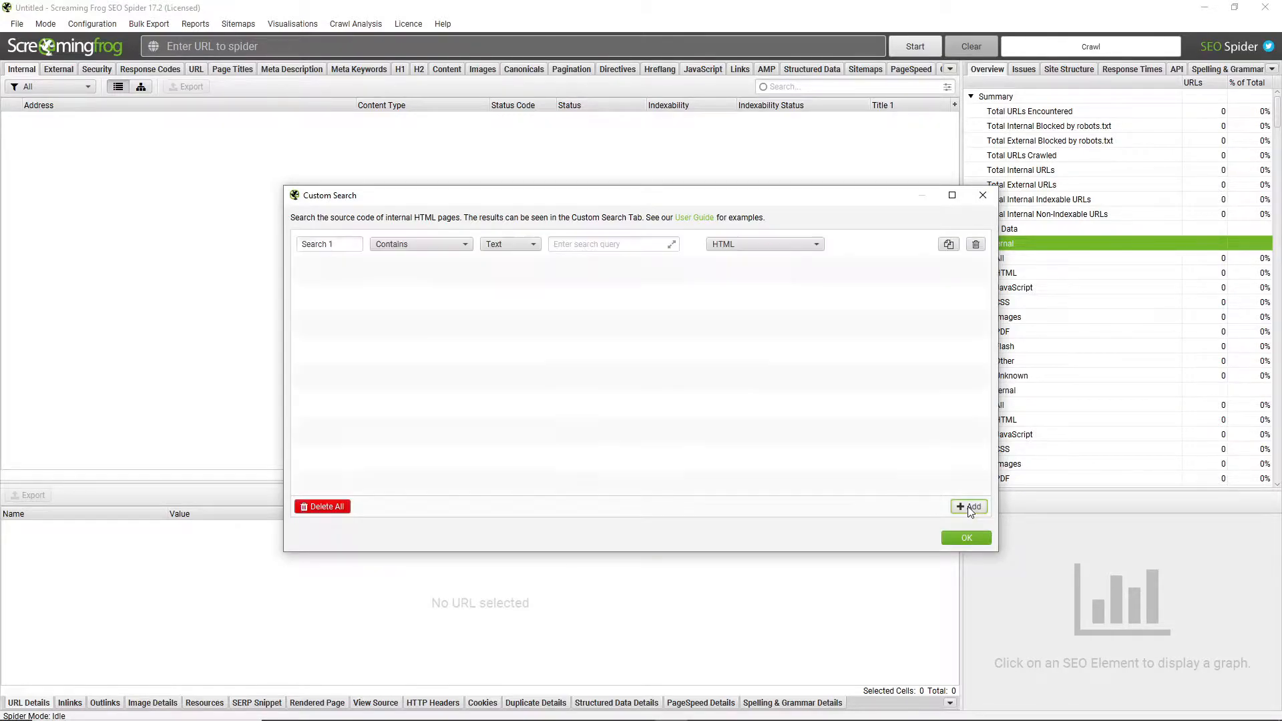
left_click(338, 242)
triple_click(338, 242)
type("Places to eat")
Set the custom search to look for the text 'places to eat', keeping the Contains, Text and HTML options
left_click(495, 246)
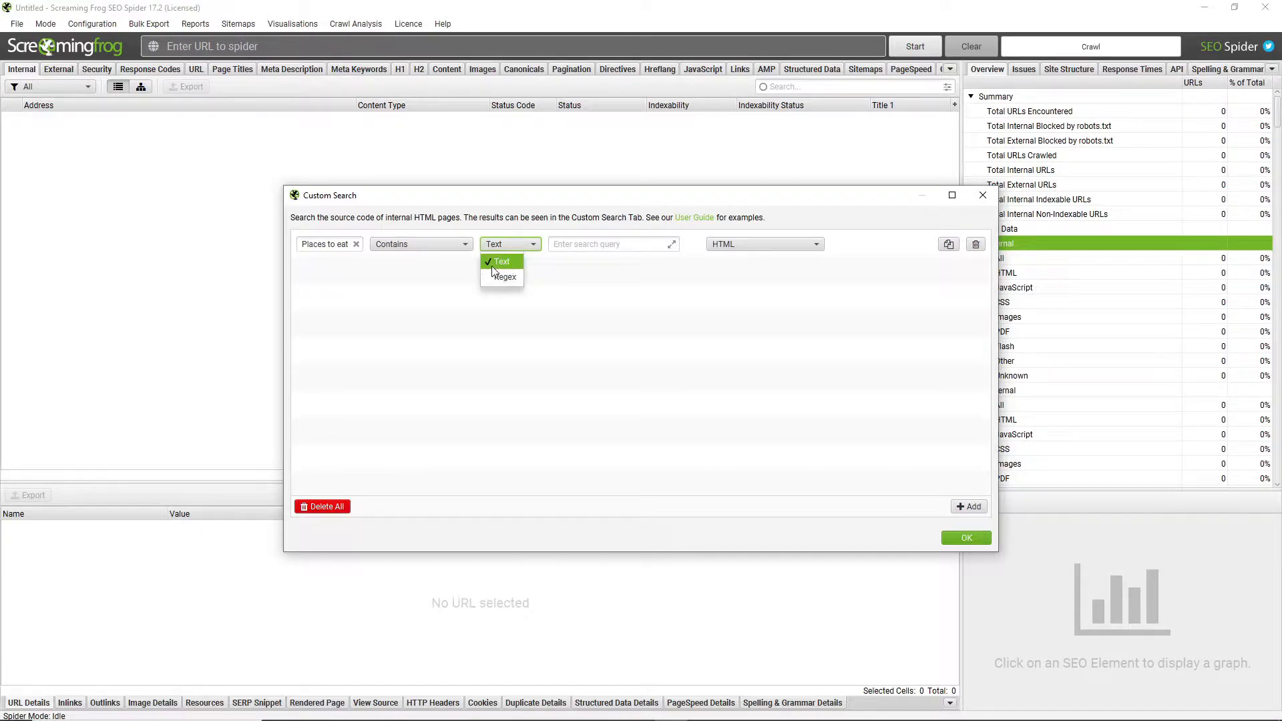
left_click(563, 245)
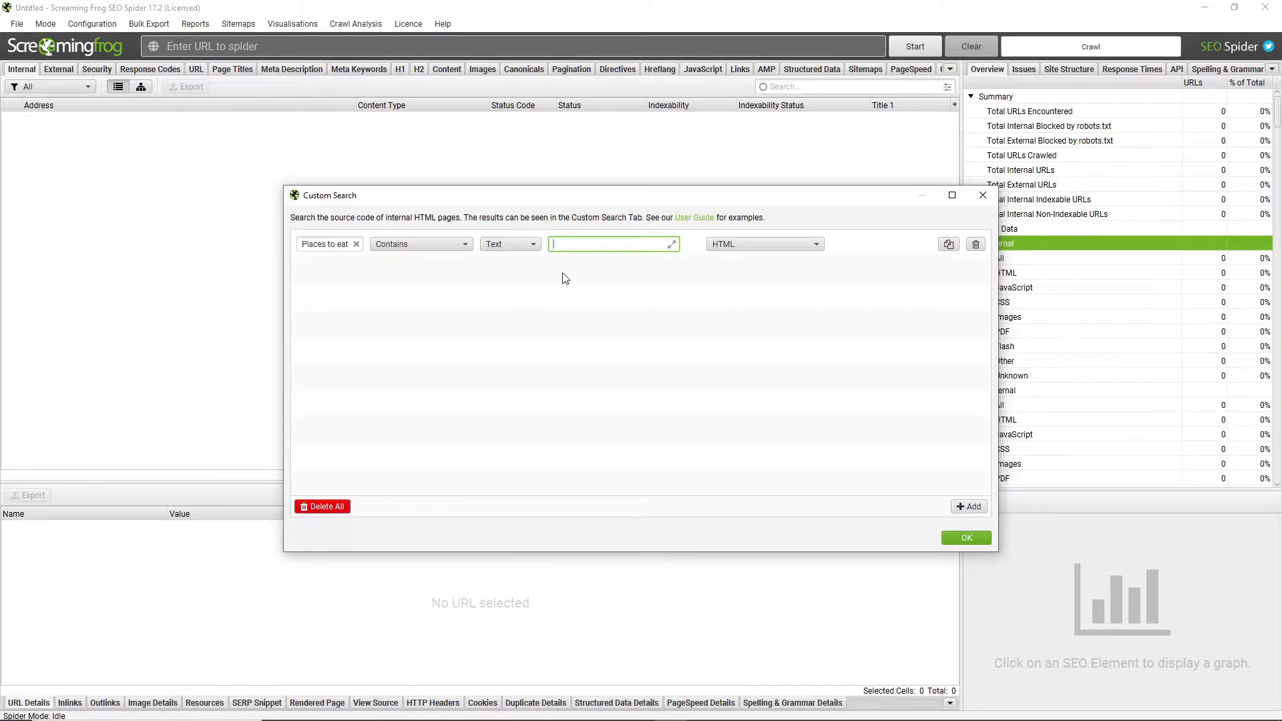
type("places to eat")
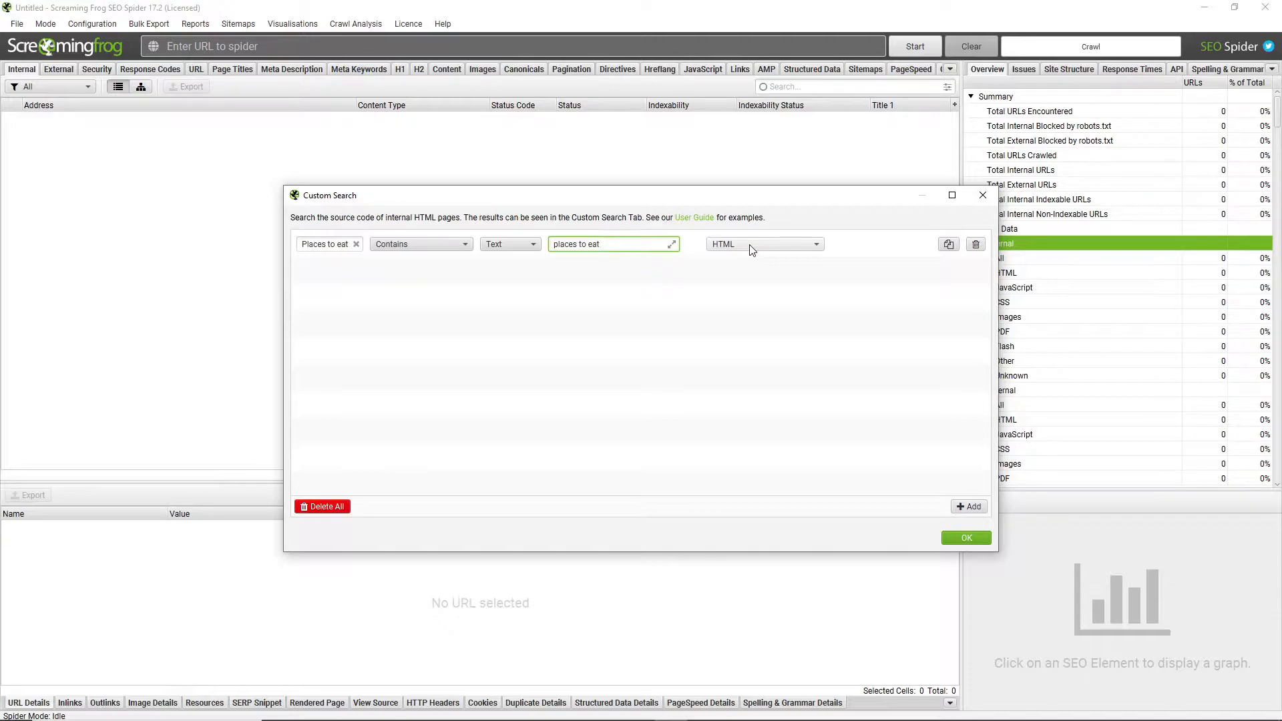
left_click(750, 247)
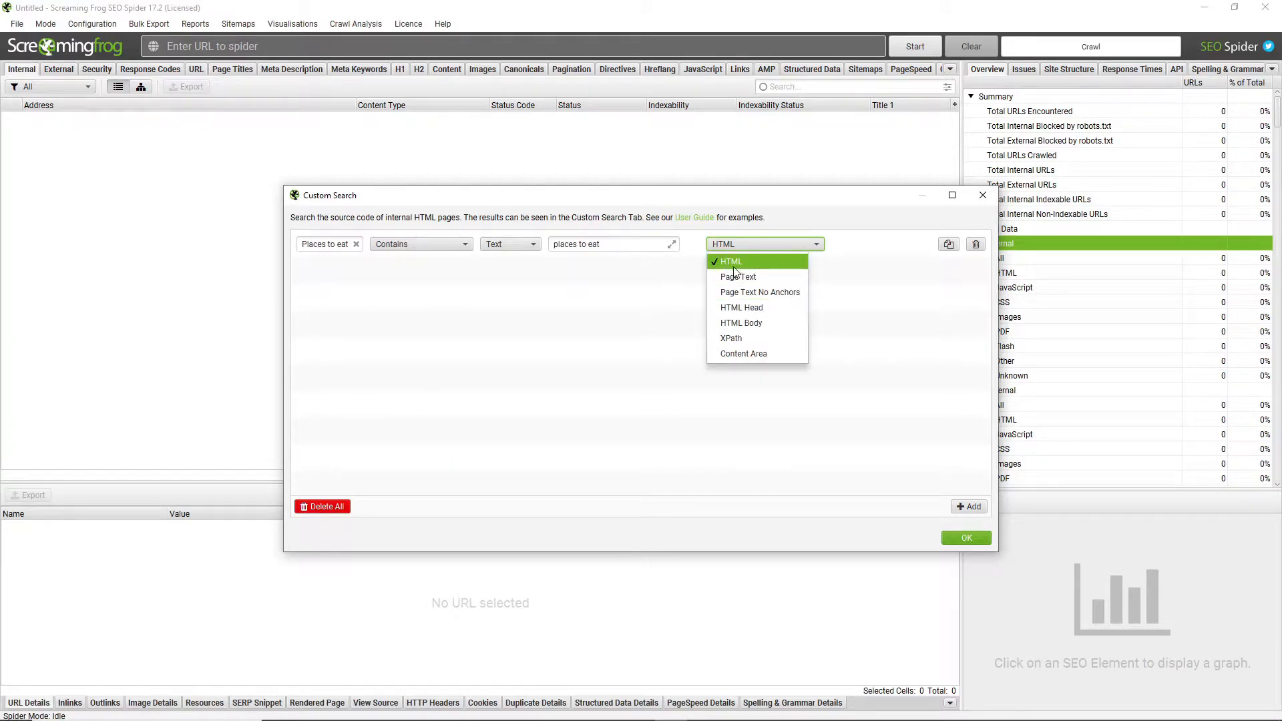
left_click(907, 247)
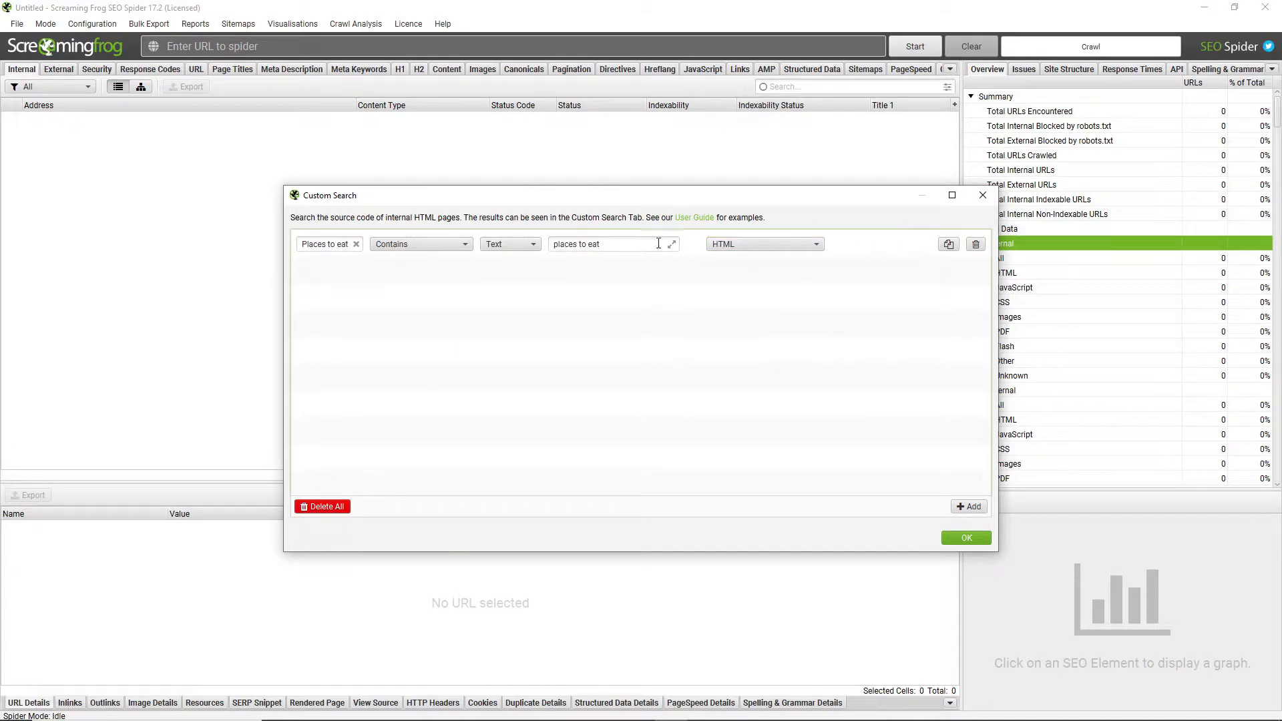
Duplicate the 'Places to eat' search and set the copy to search Page Text
left_click(949, 245)
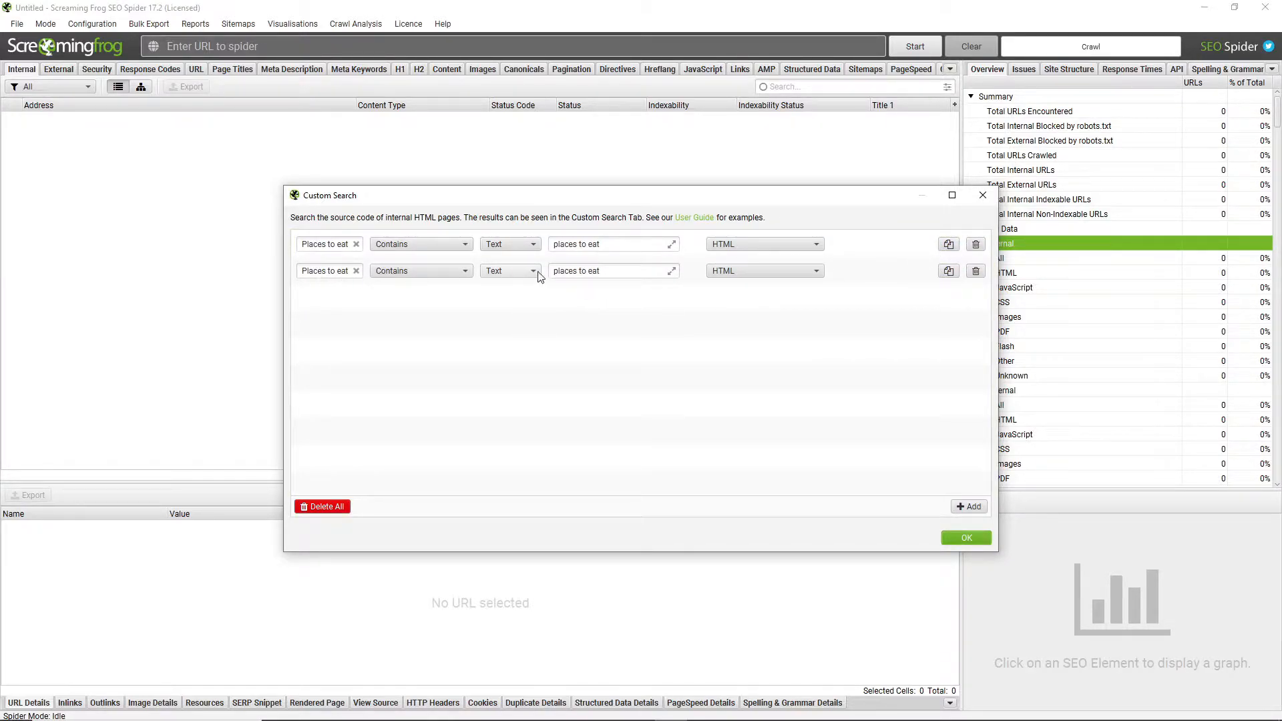
left_click(755, 272)
left_click(753, 304)
Rename the Page Text search 'Places to eat - page text' and the HTML search 'Places to eat- html'
left_click(350, 271)
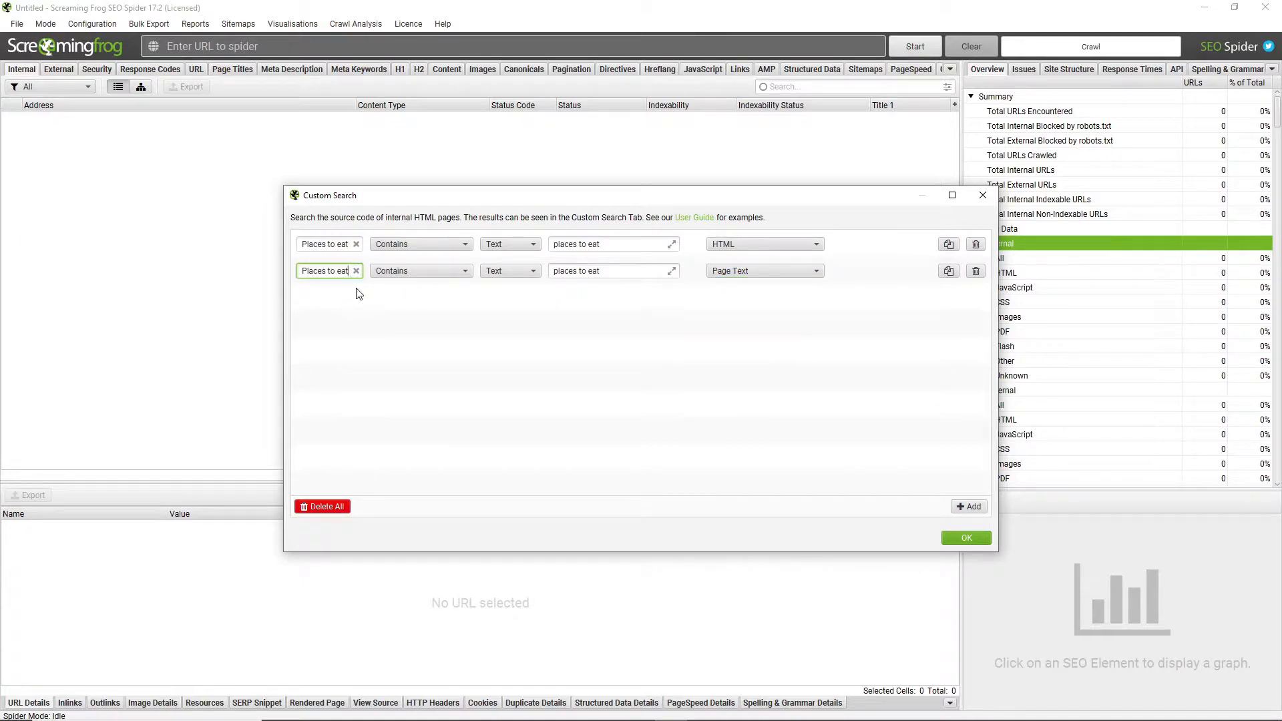
type("- page text")
left_click(346, 244)
type("- html")
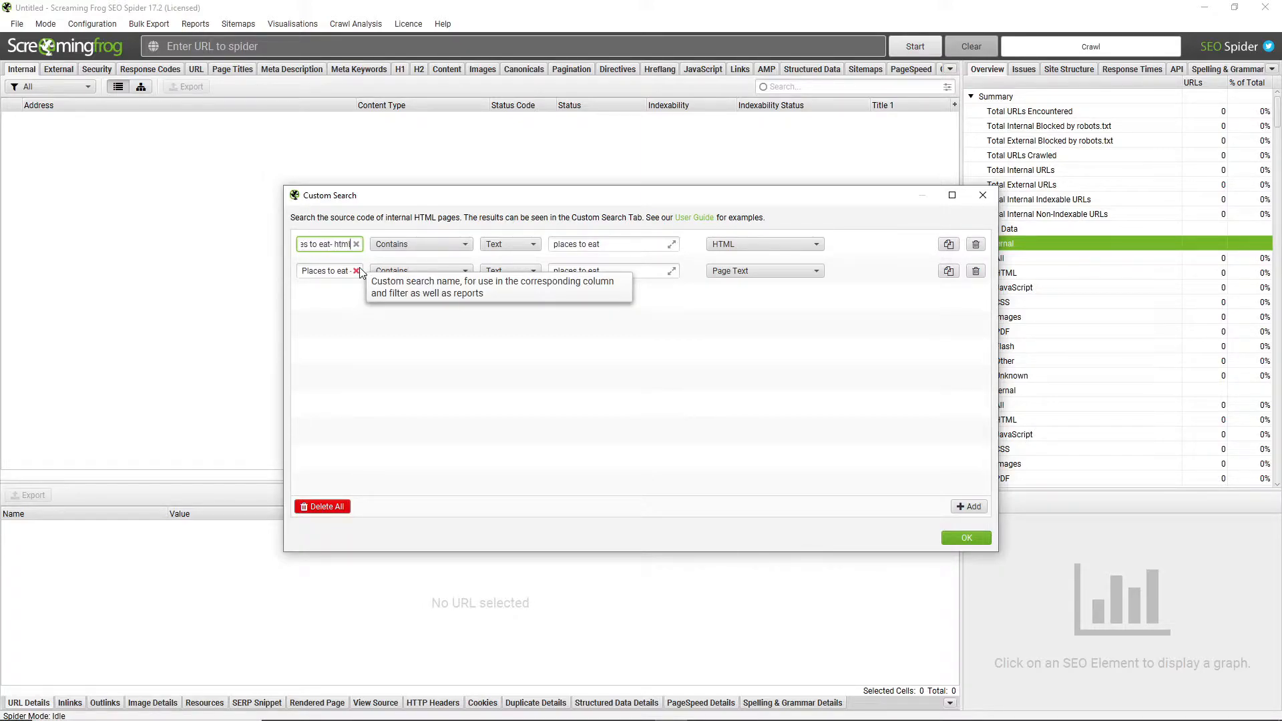
left_click(679, 296)
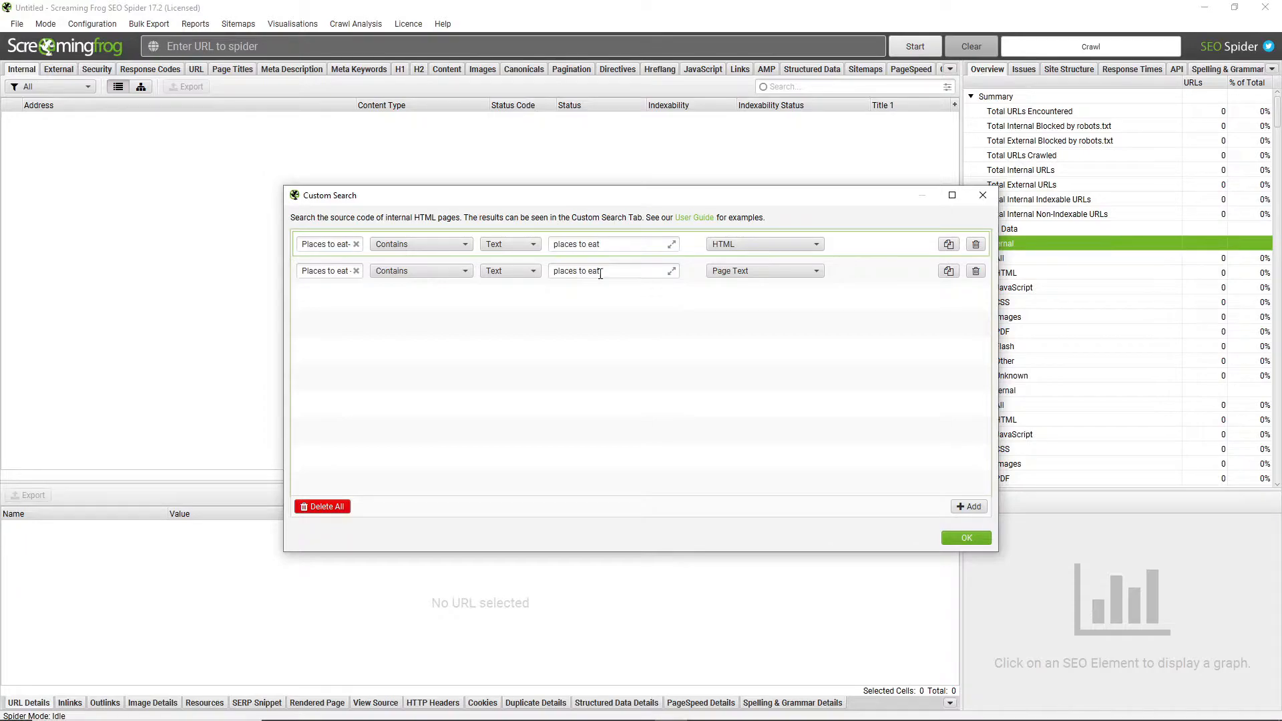
Check the query text of both custom searches and save the custom search configuration
left_click_drag(555, 272, 587, 273)
left_click(613, 289)
left_click(588, 245)
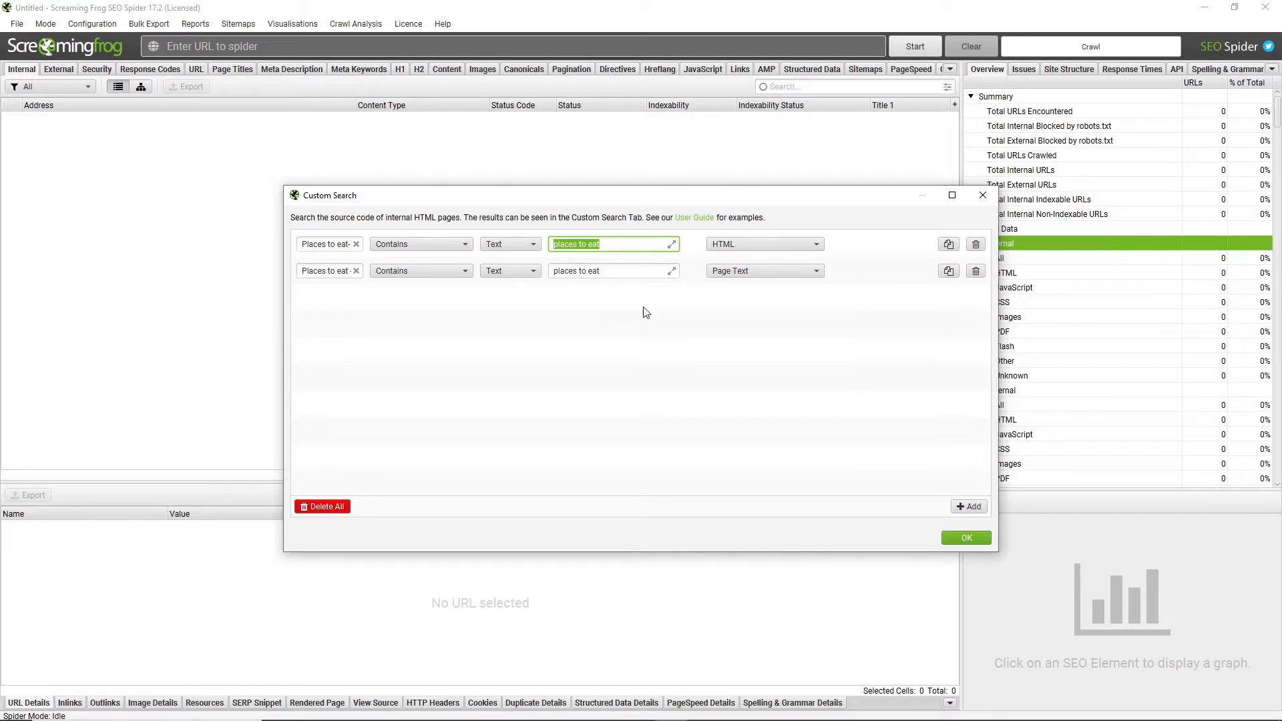
left_click(812, 304)
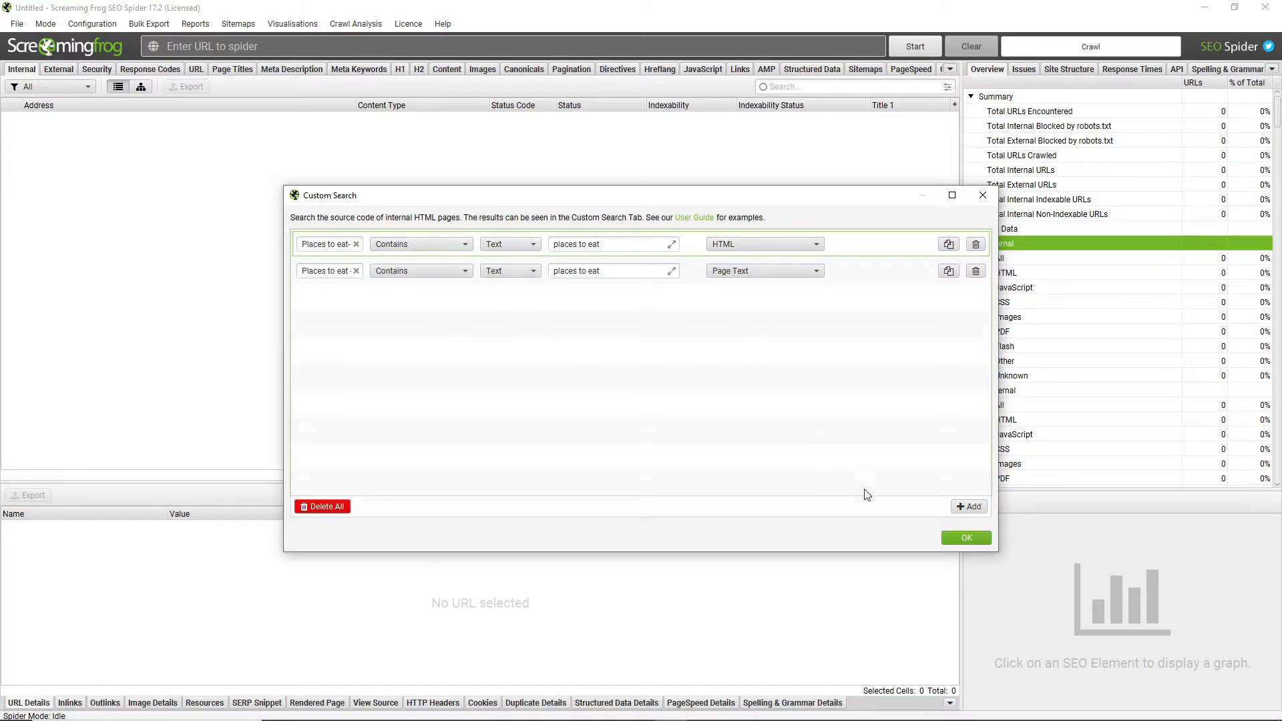
left_click(955, 538)
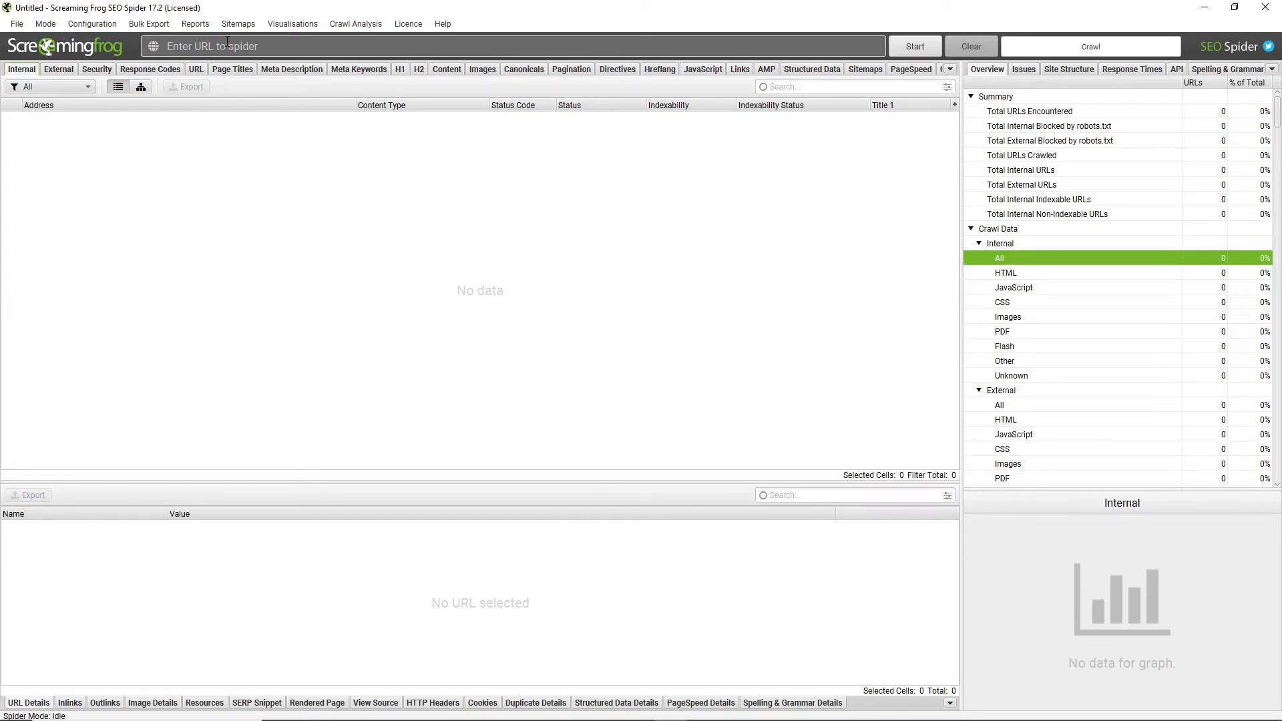
Switch the crawl mode from Spider to List
left_click(74, 22)
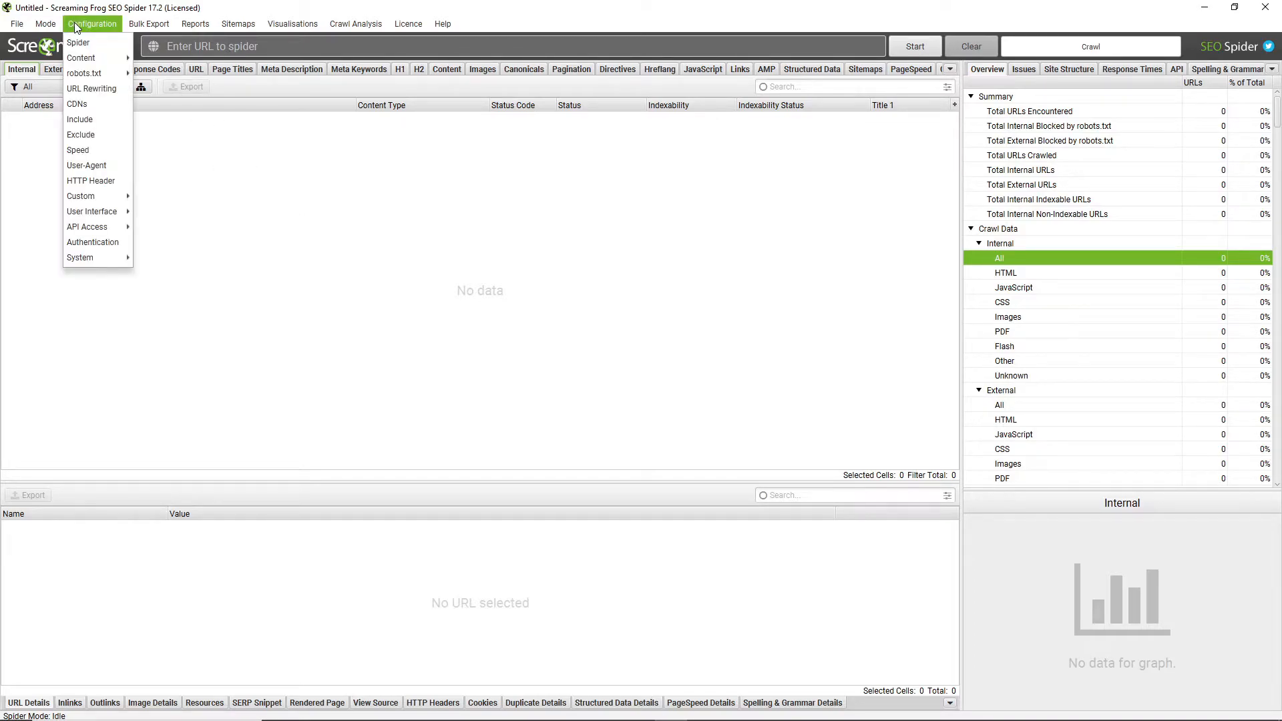
mouse_move(45, 24)
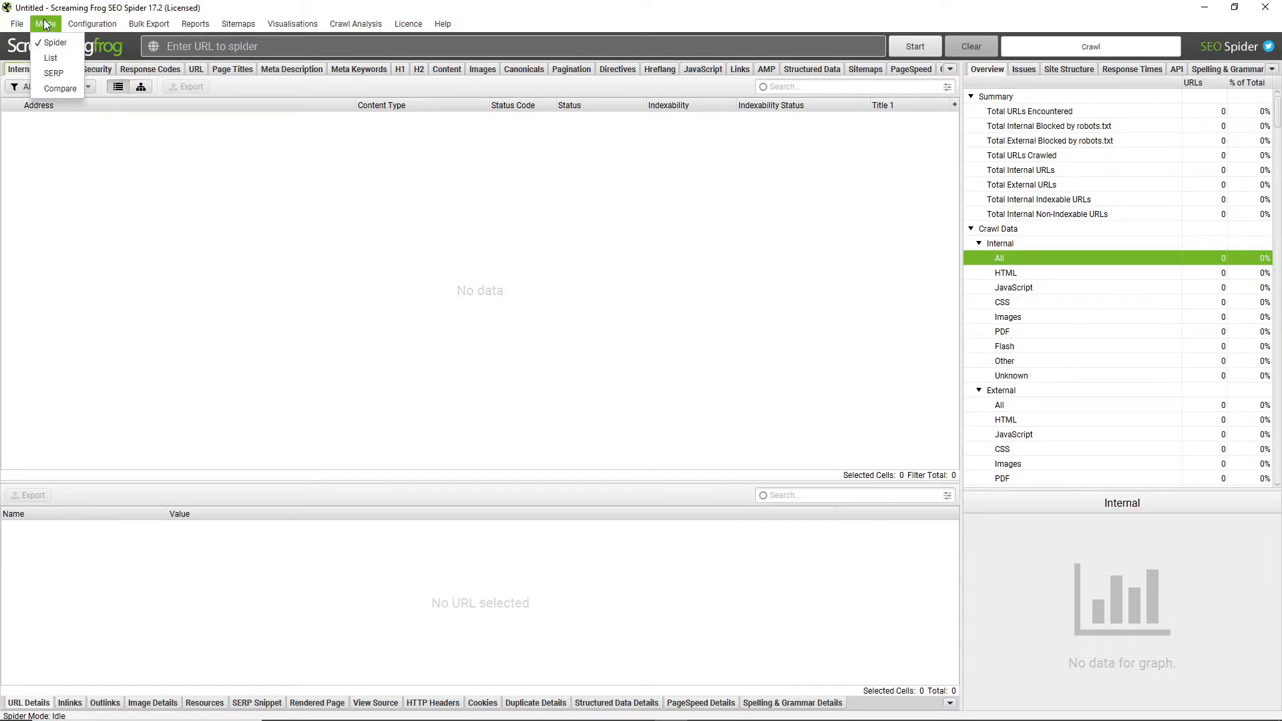
left_click(52, 65)
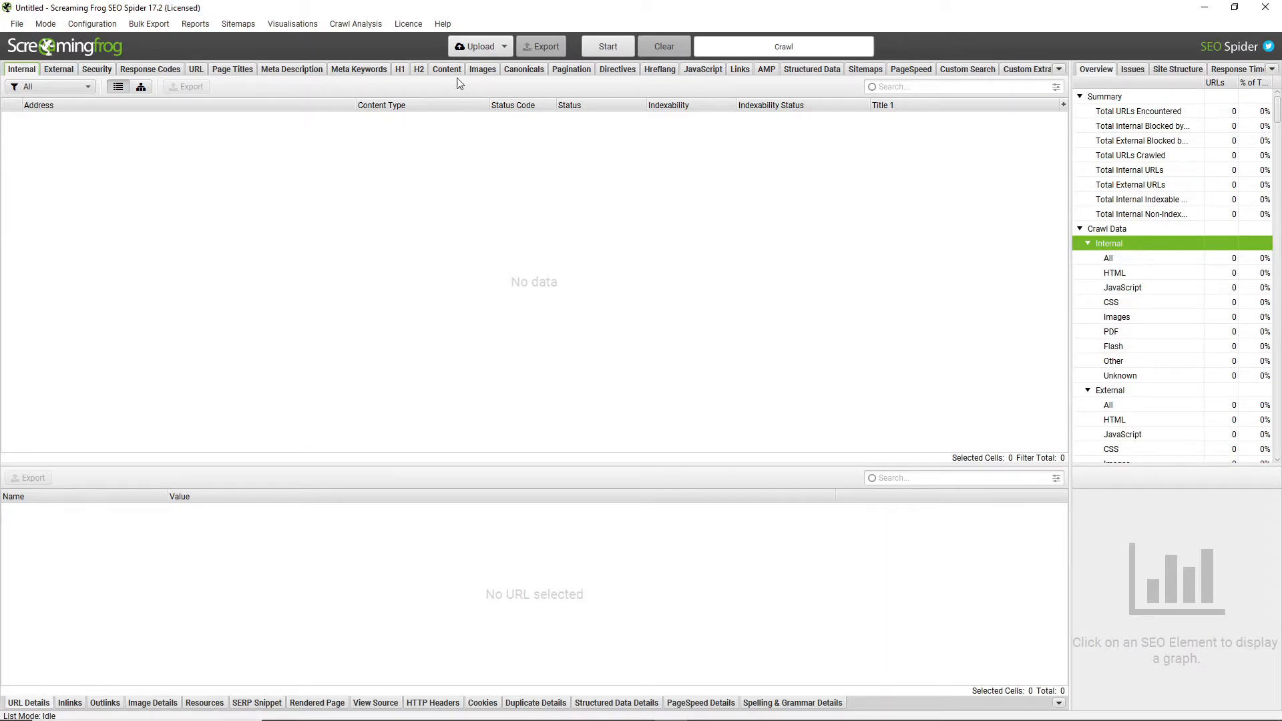
Paste the copied list of URLs as the upload and start crawling them
left_click(481, 48)
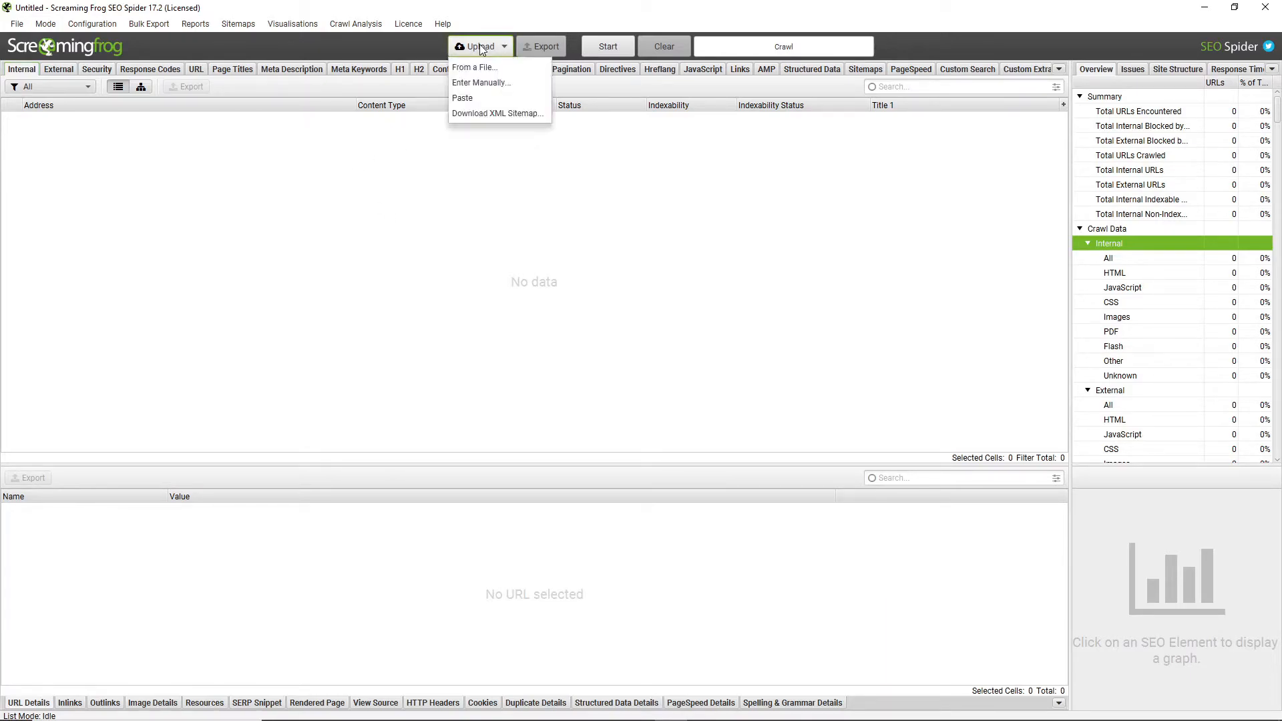
left_click(468, 99)
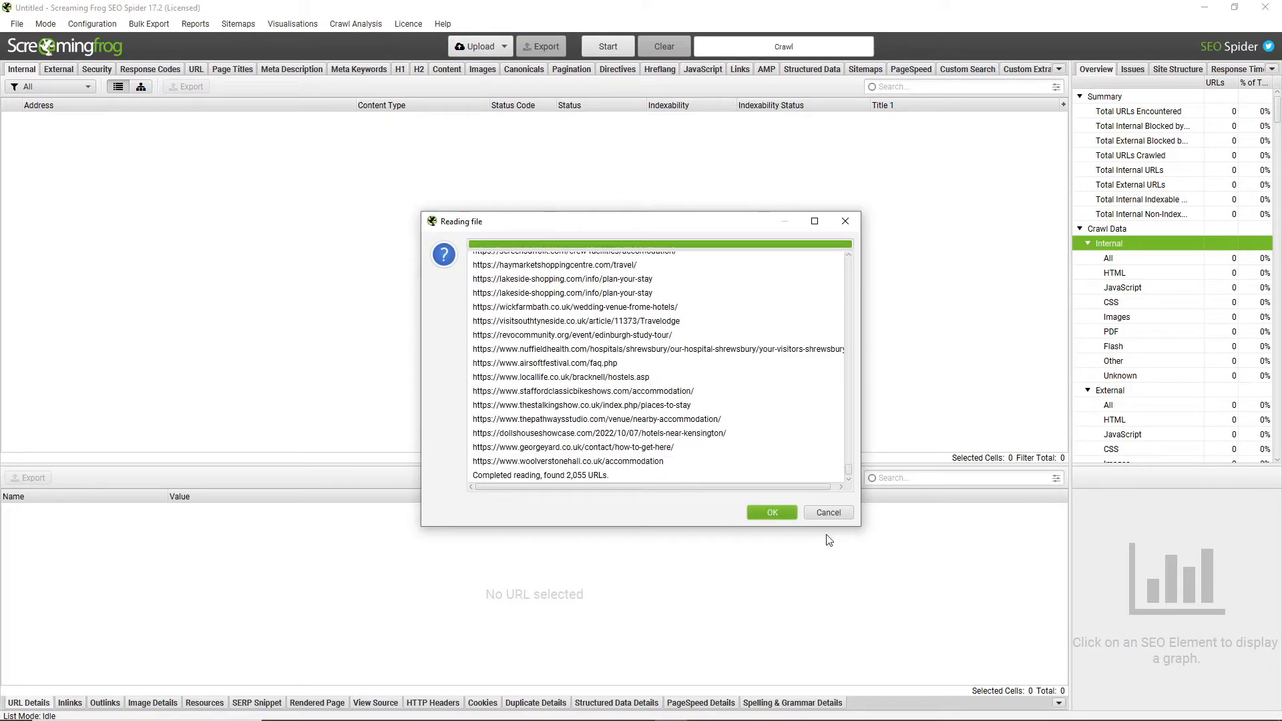
left_click(775, 512)
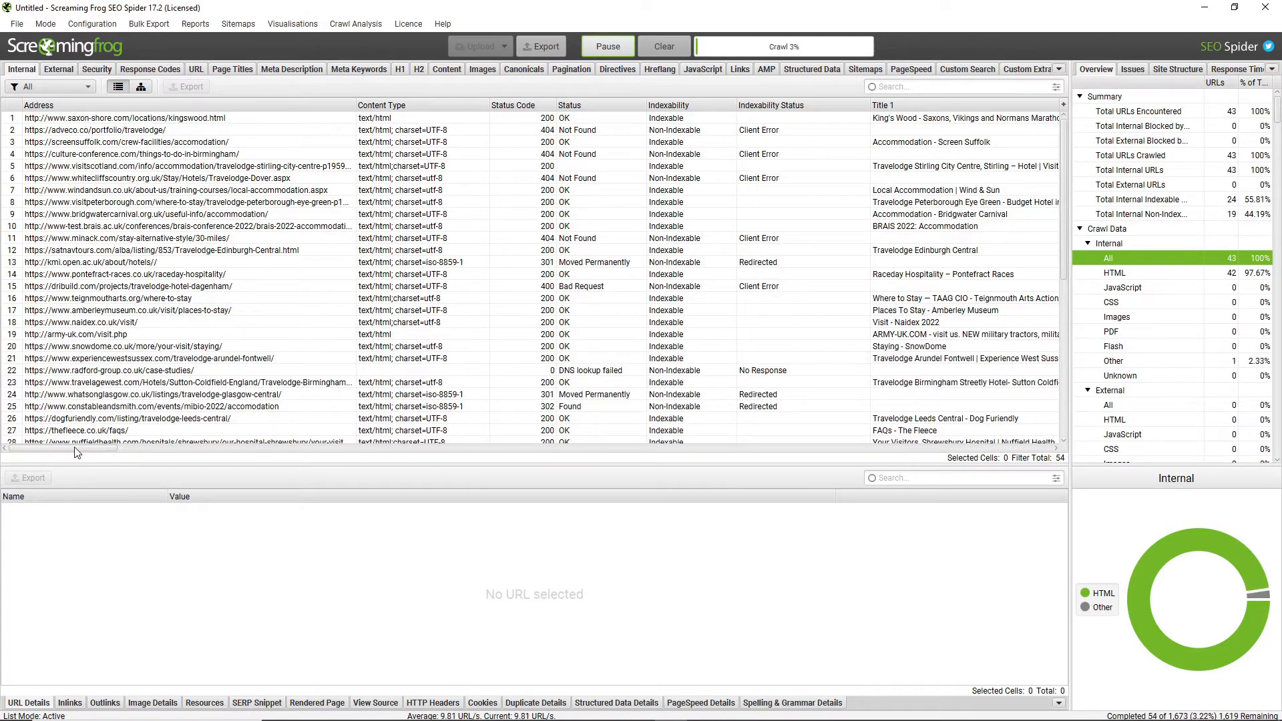
Sort the internal crawl results by the 'Places to eat - page text' search column
left_click_drag(80, 448, 1027, 447)
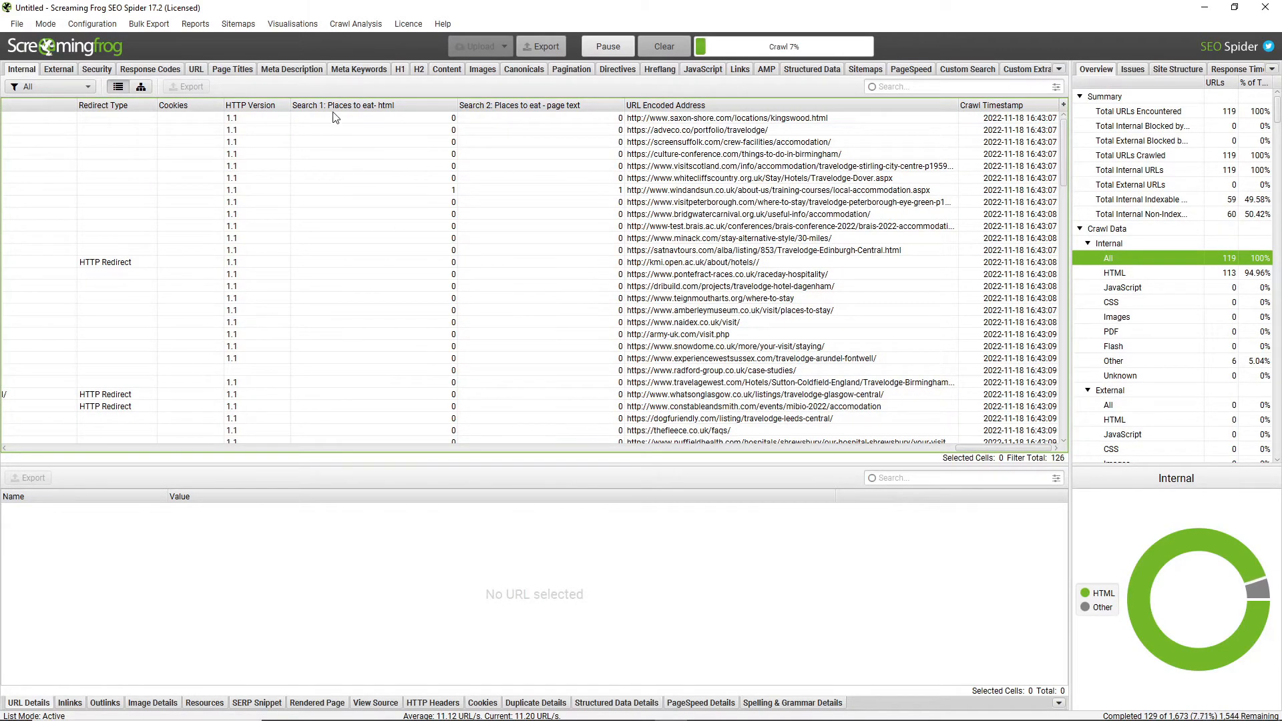
left_click(506, 107)
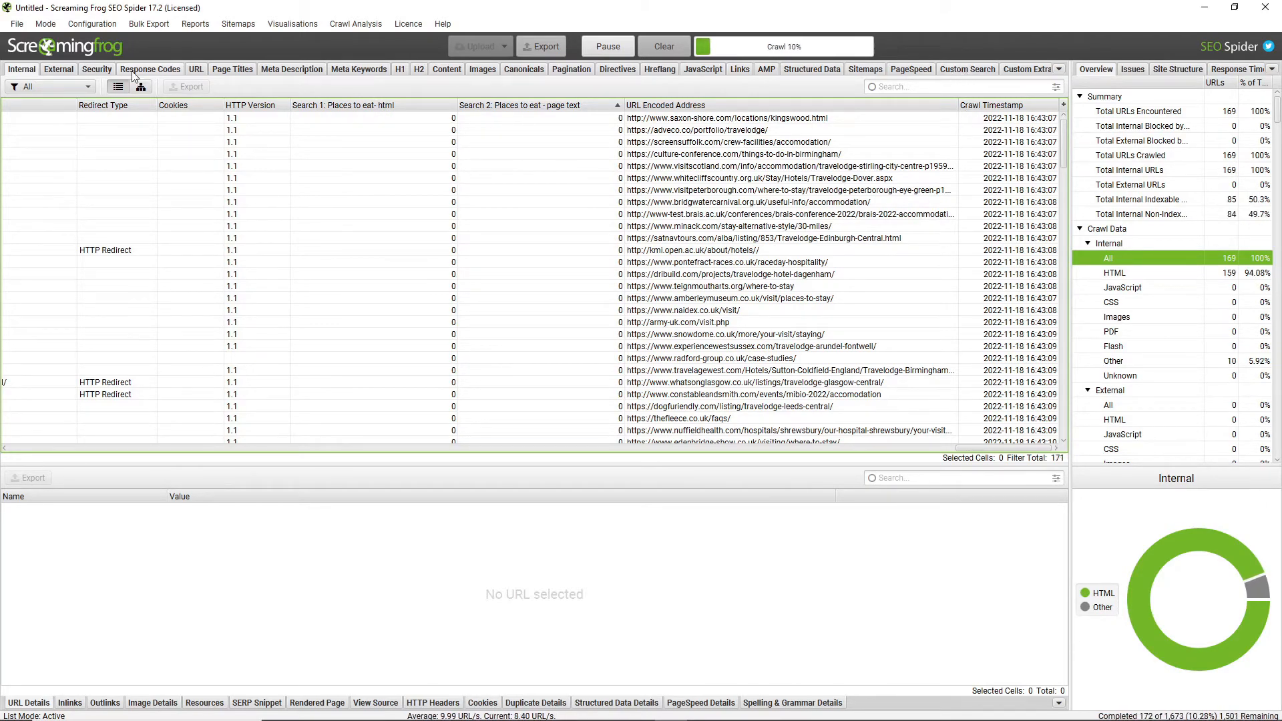
Examine the Custom Search results, comparing the HTML and page text match counts for individual URLs
left_click(969, 70)
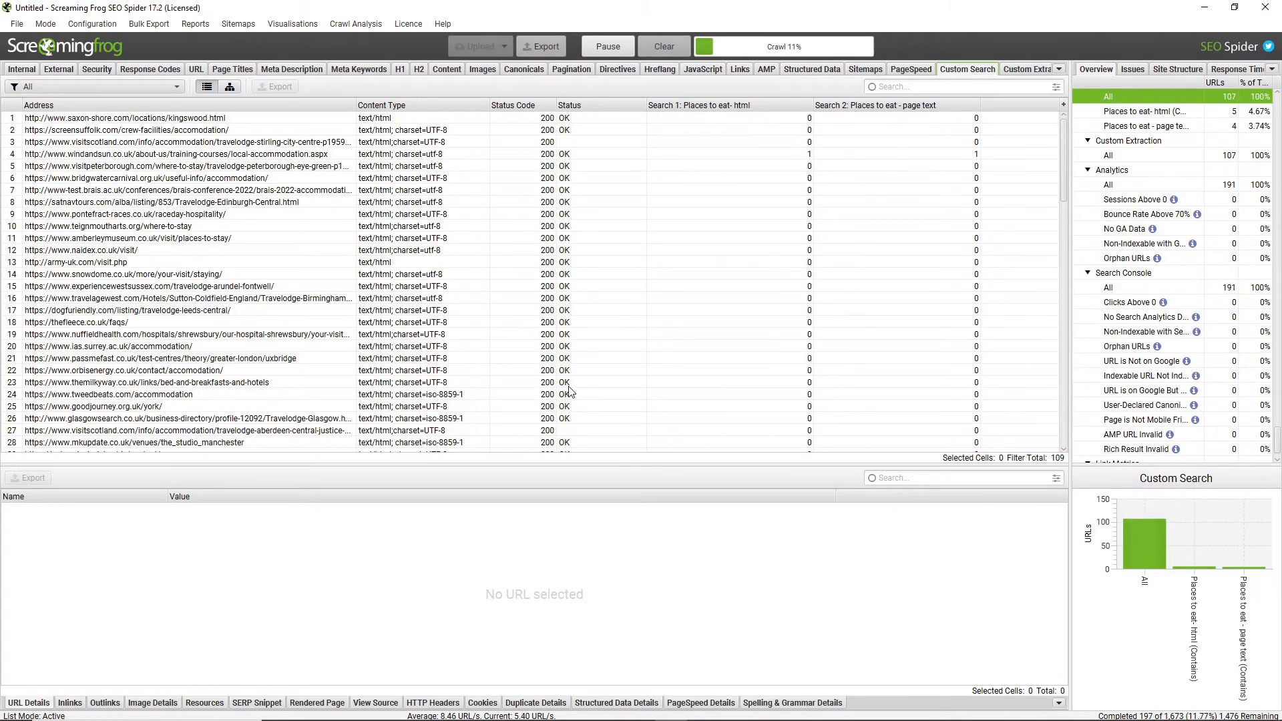
left_click(761, 155)
left_click(189, 154)
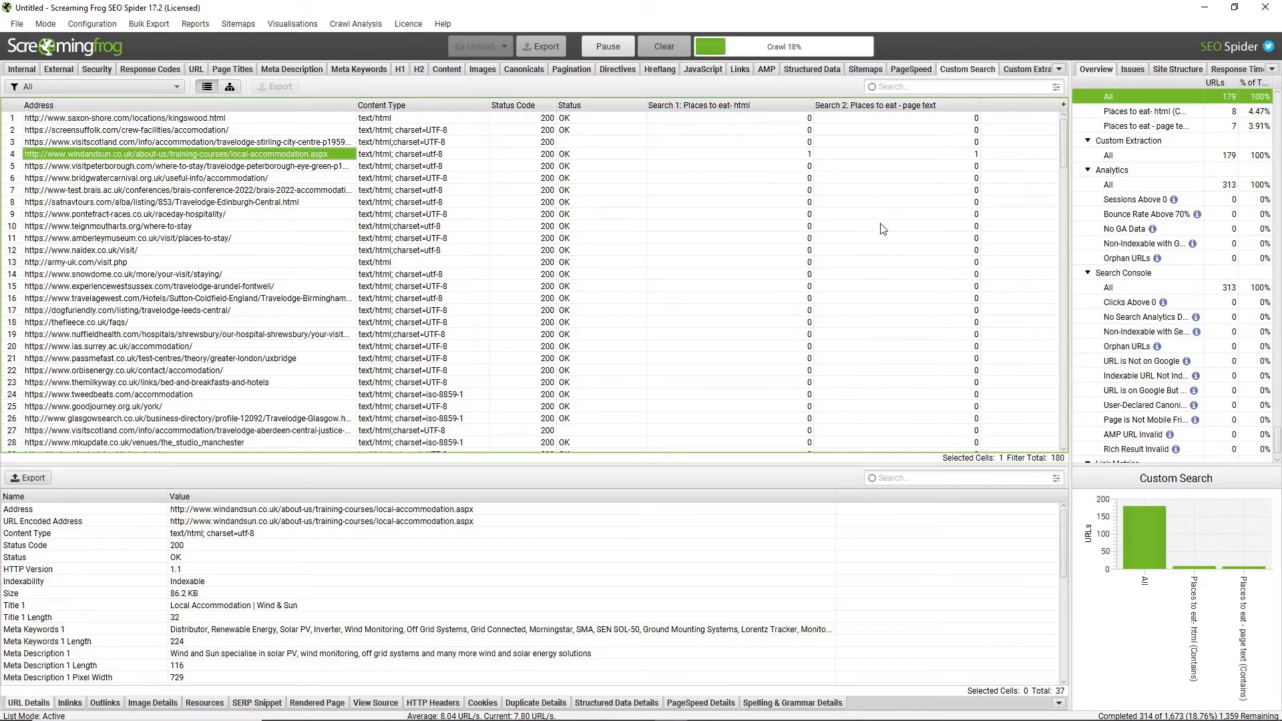
scroll(889, 257, "down", 5)
scroll(892, 262, "down", 10)
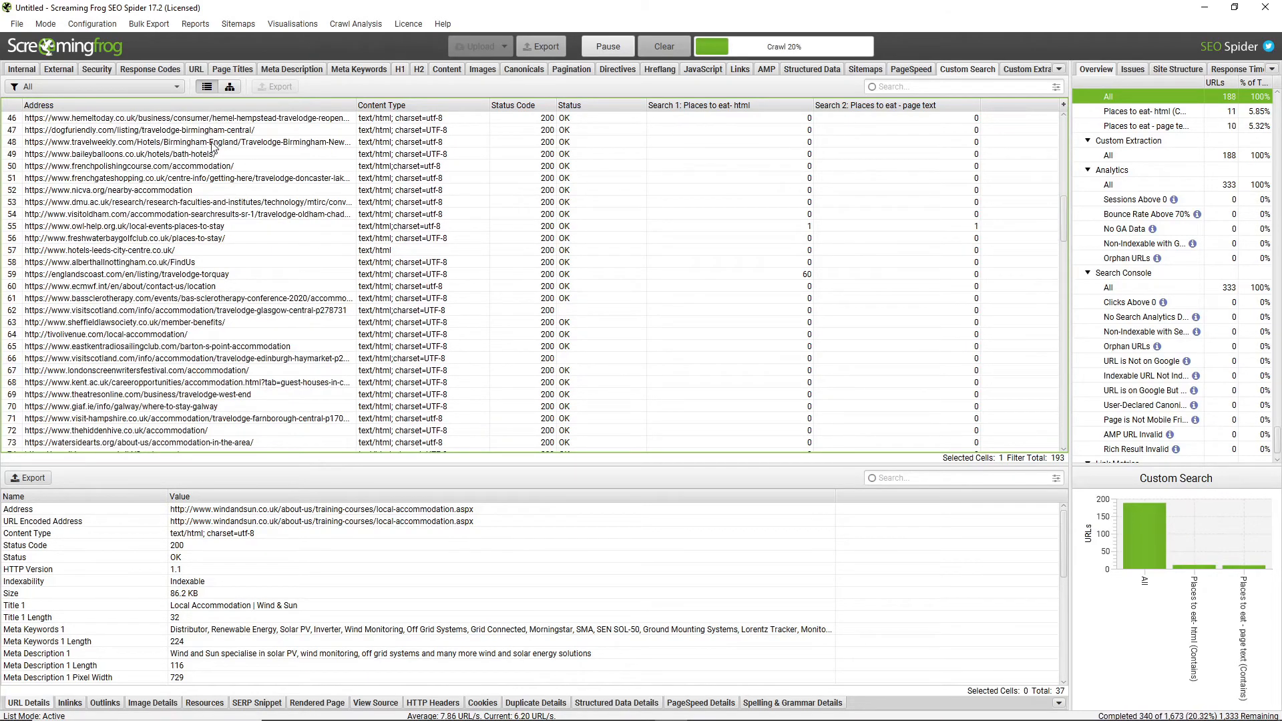
left_click(168, 157)
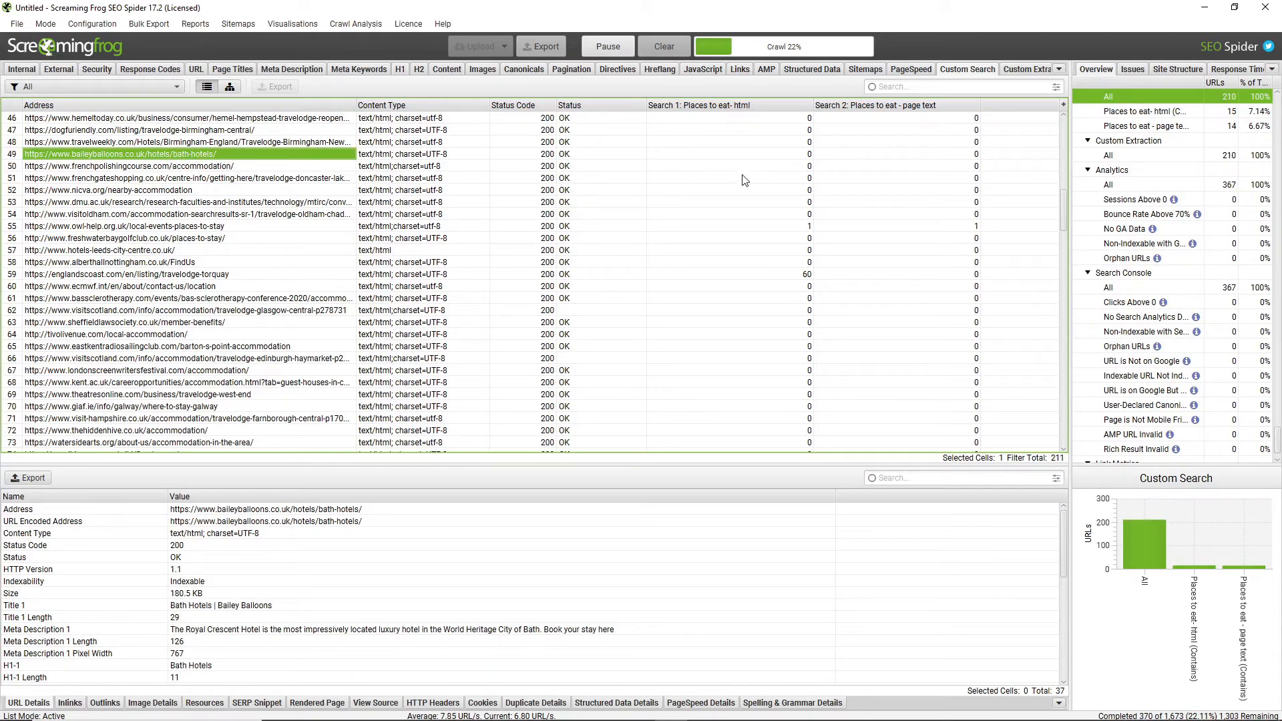
left_click(759, 278)
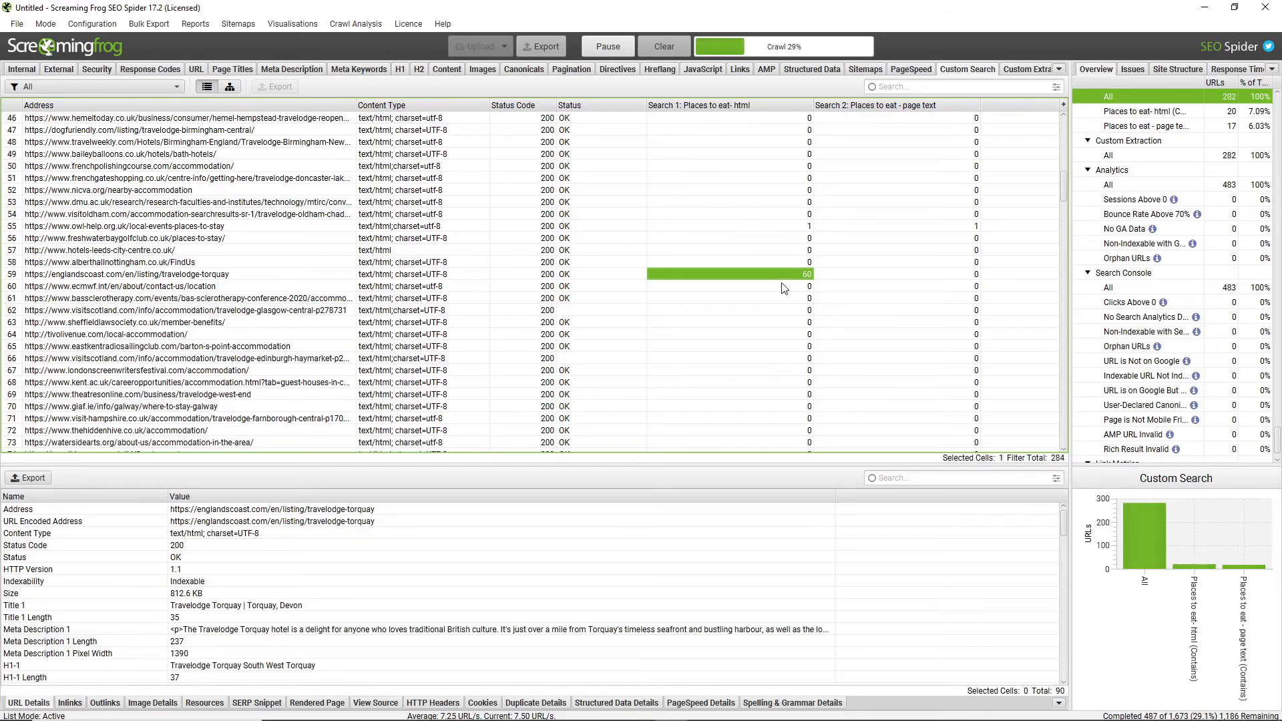
Pause the running crawl of the URL list
scroll(784, 288, "up", 13)
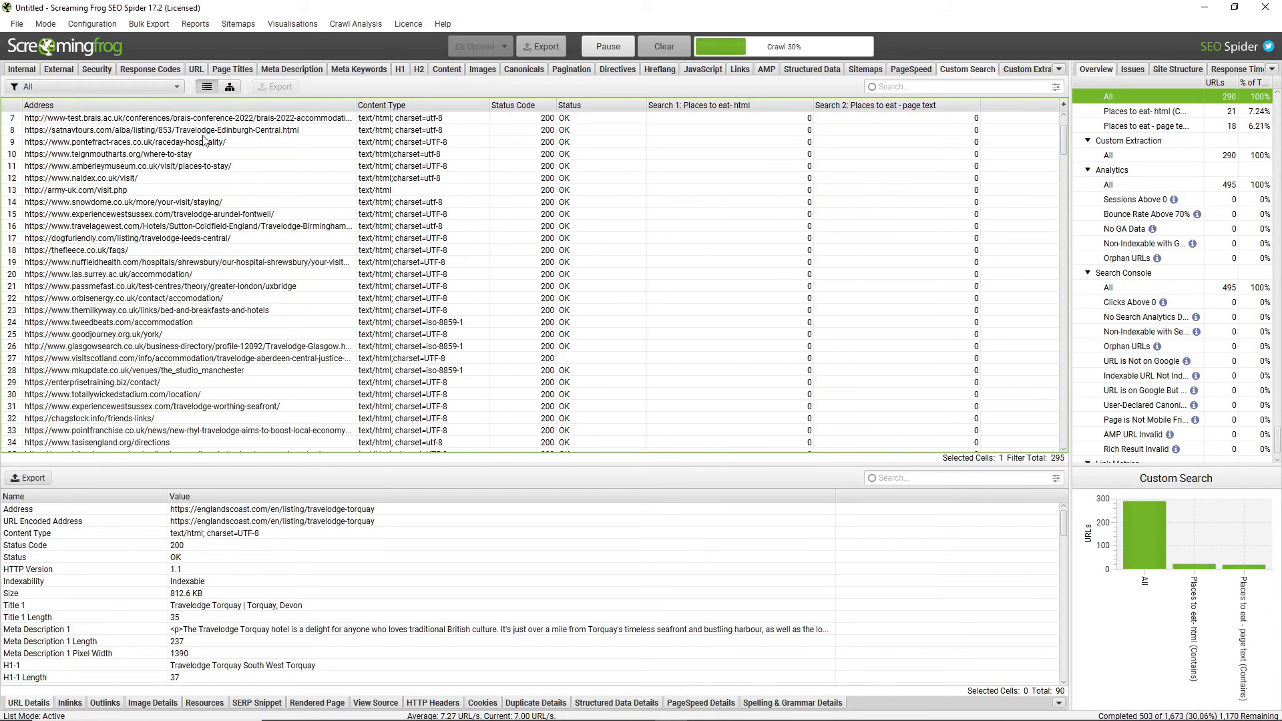
left_click(604, 54)
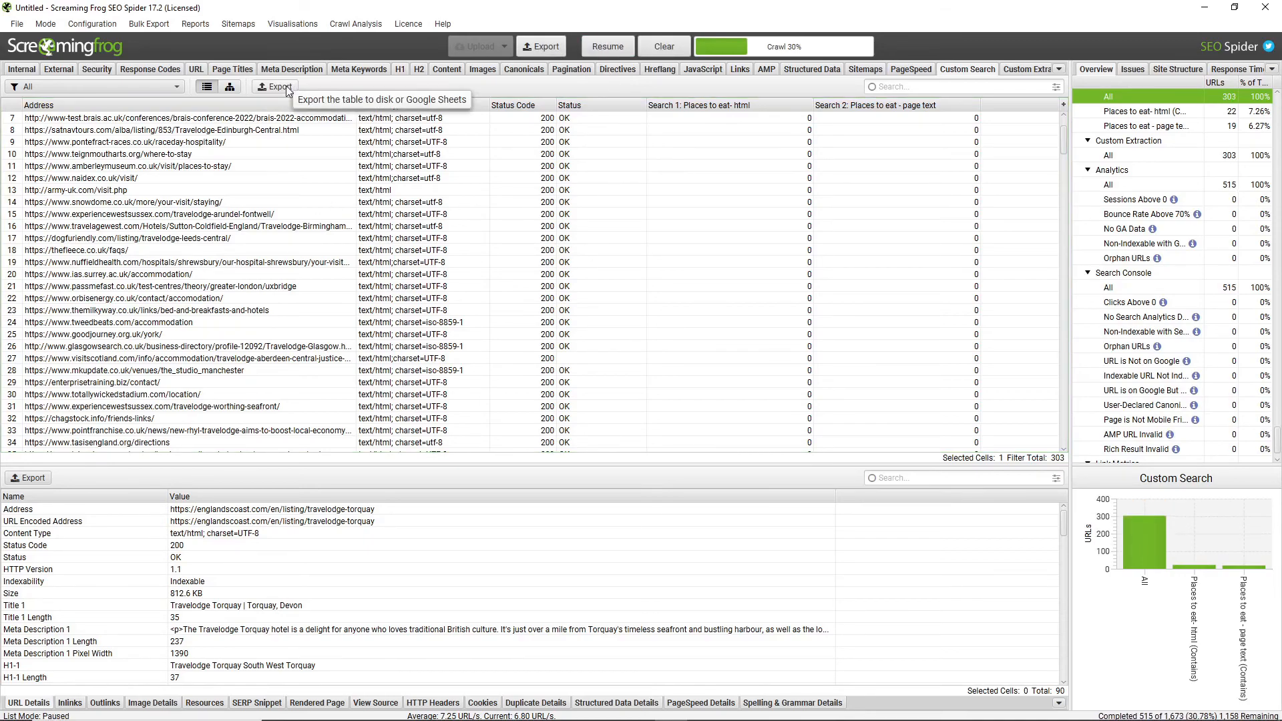